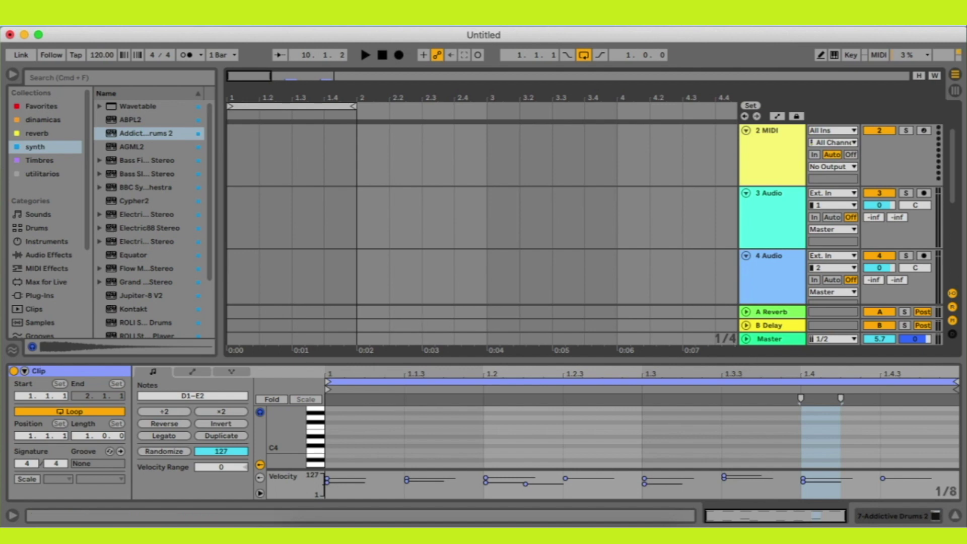
Hide the clip's note editor and examine the arrangement timeline from bar 1 up to the clips on the Addictive track
click(954, 516)
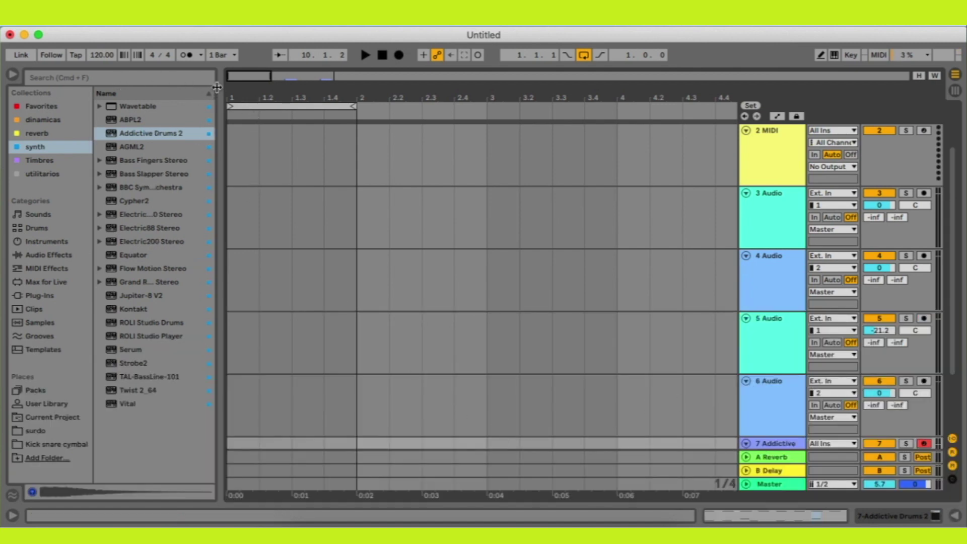
drag(250, 89, 250, 140)
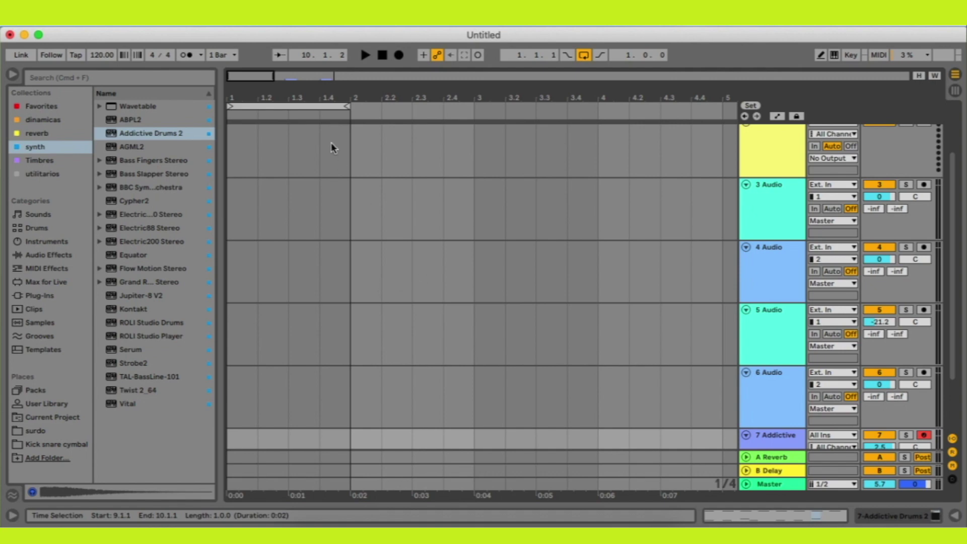
mouse_move(258, 94)
mouse_down()
mouse_move(262, 108)
mouse_move(288, 92)
mouse_move(264, 84)
mouse_up()
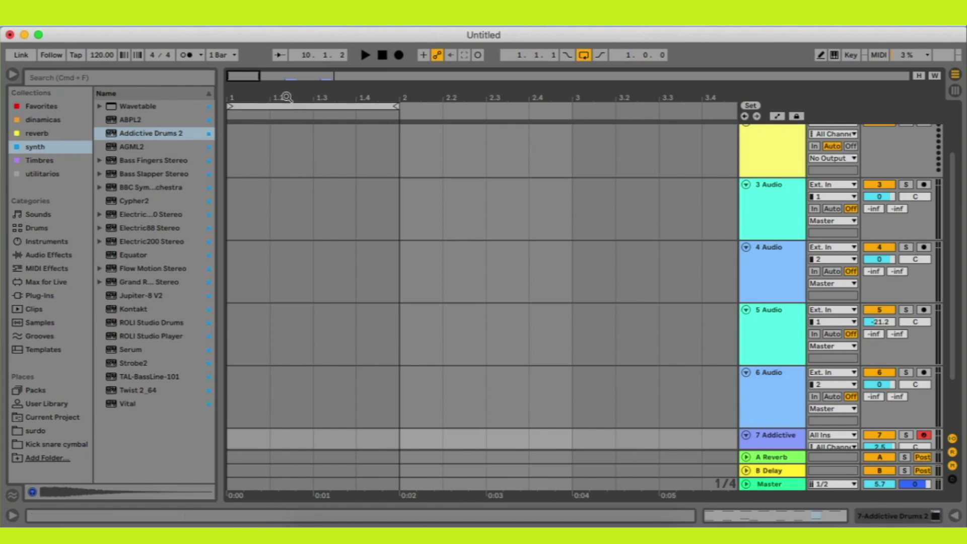
drag(285, 97, 304, 96)
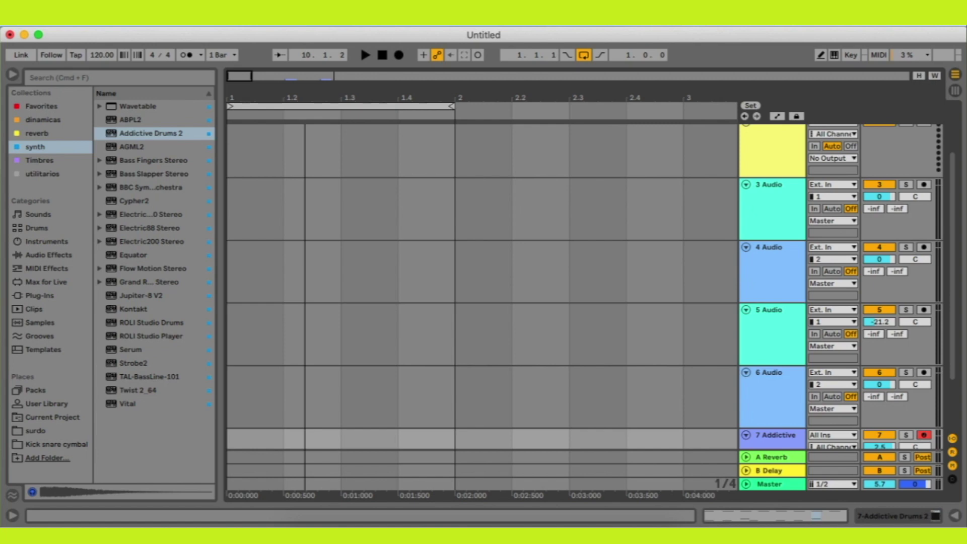
mouse_move(305, 97)
mouse_down()
mouse_move(304, 86)
mouse_move(306, 96)
mouse_up()
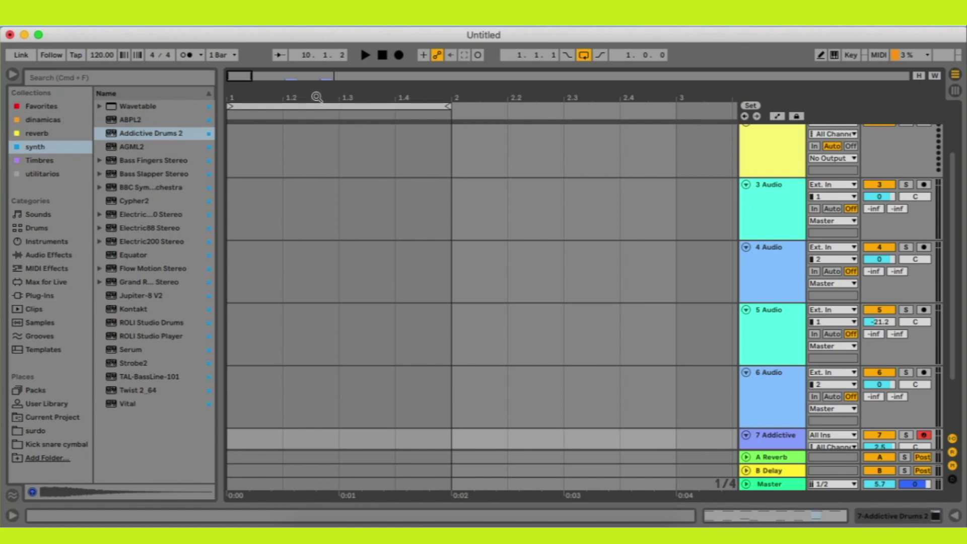
drag(273, 98, 273, 87)
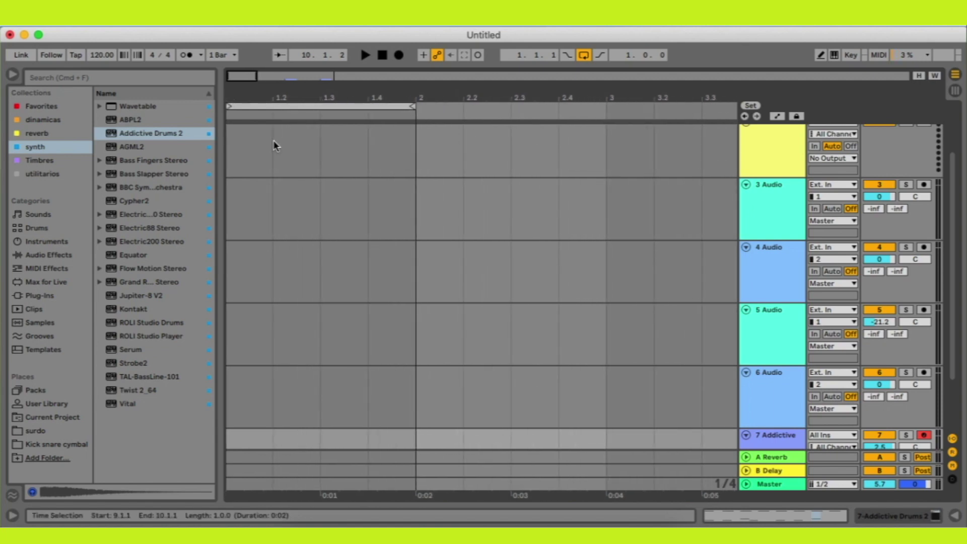
scroll(273, 142, down, 3)
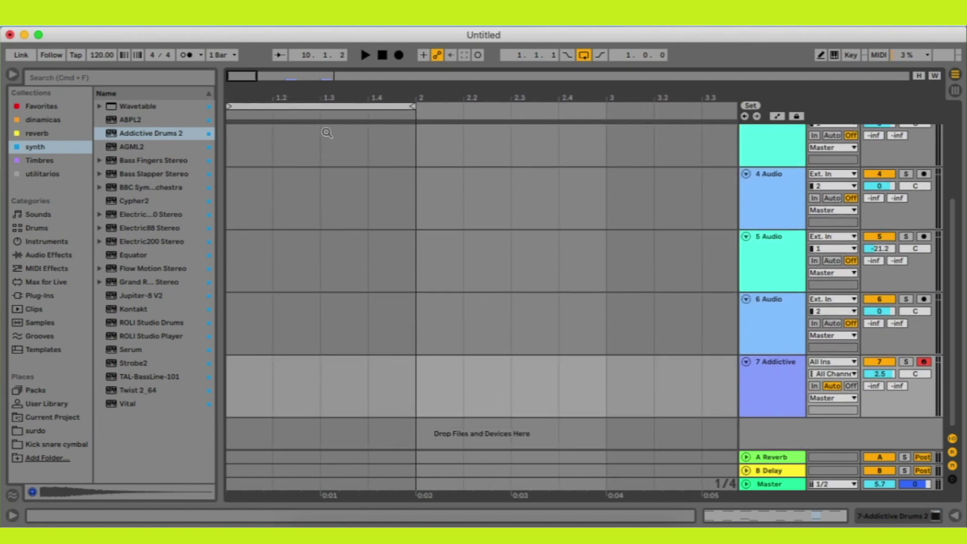
drag(484, 89, 117, 41)
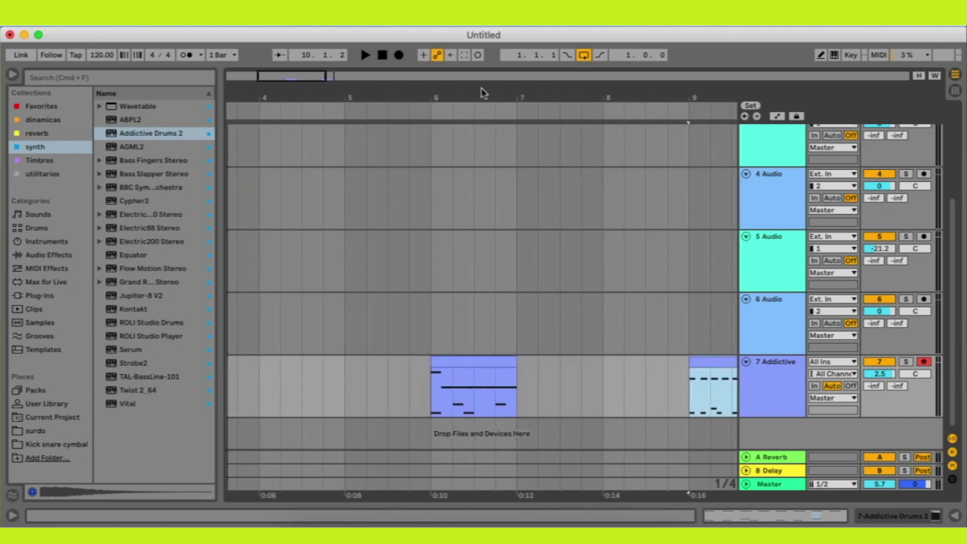
Loop the drum clip at bar 6 on the Addictive track and listen to it
click(458, 363)
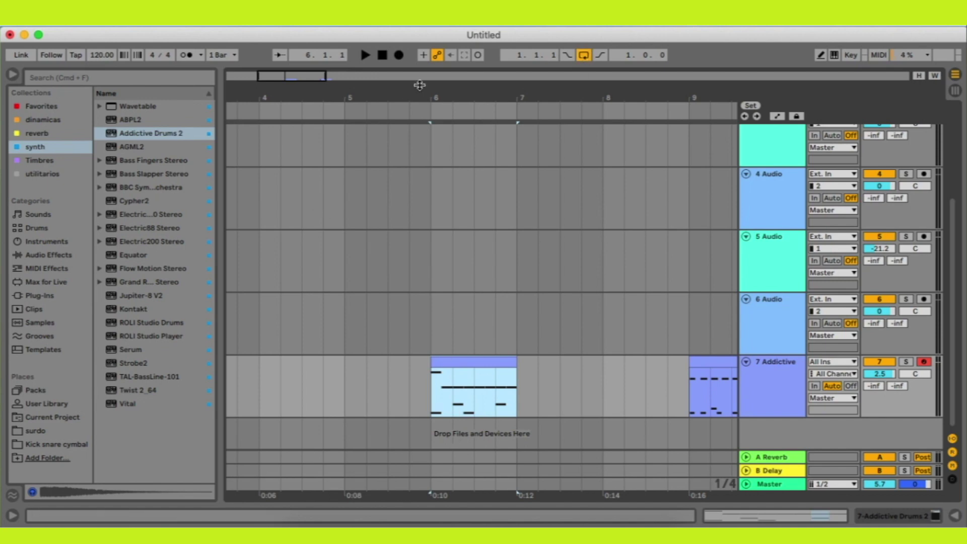
drag(420, 86, 456, 57)
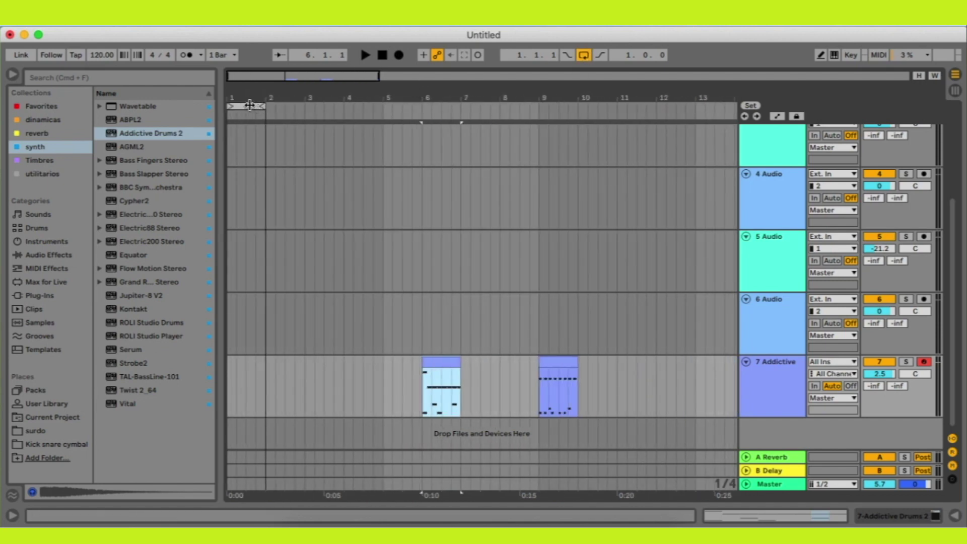
key(super+l)
key(space)
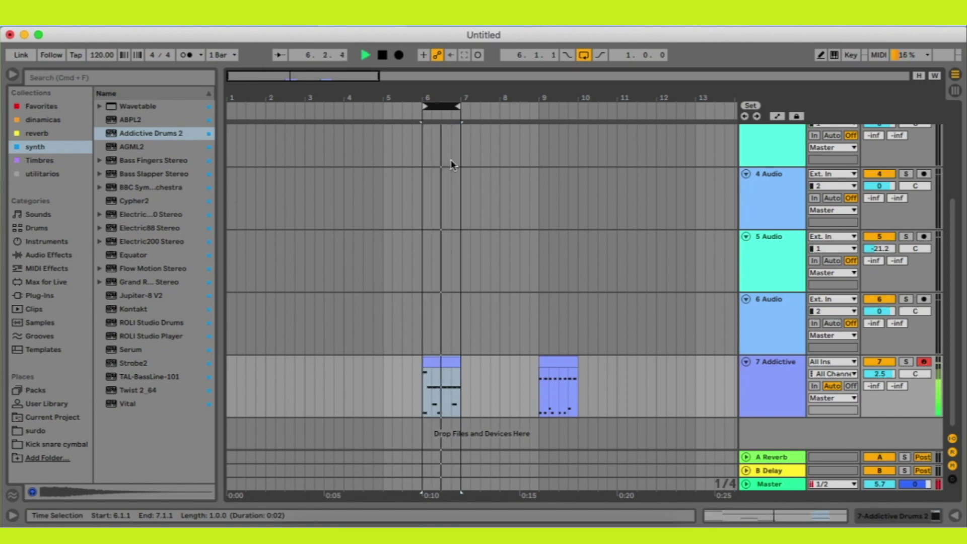
key(space)
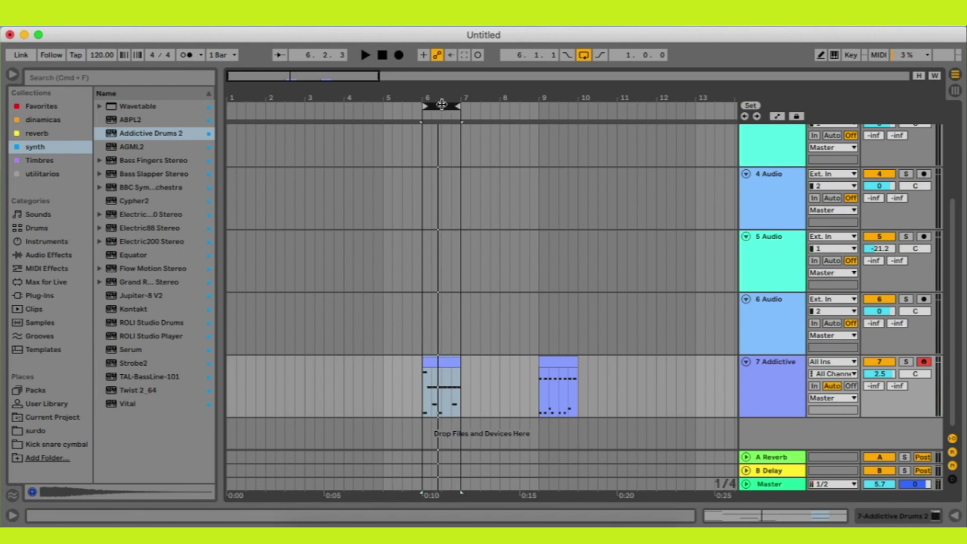
Move the loop to the drum clip at bar 9 and listen to it
drag(442, 106, 568, 147)
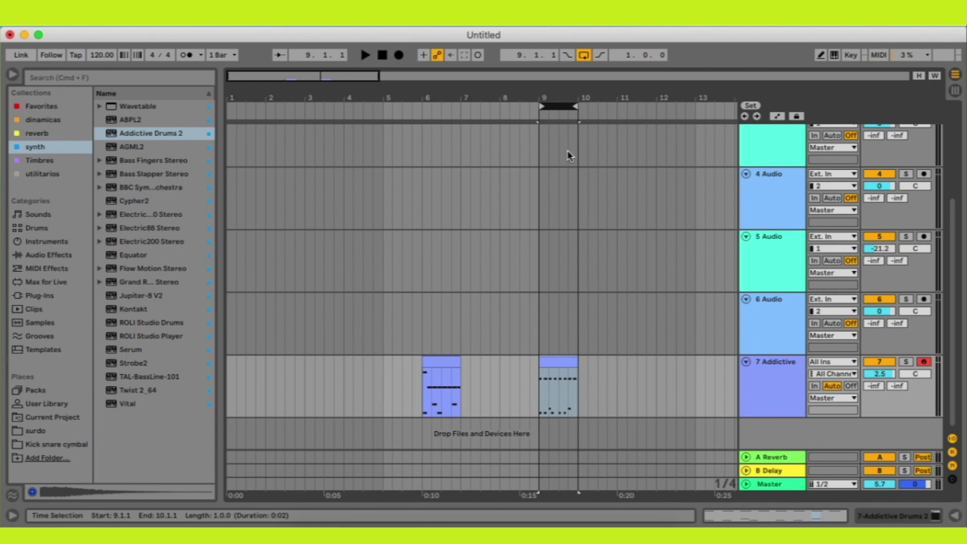
key(space)
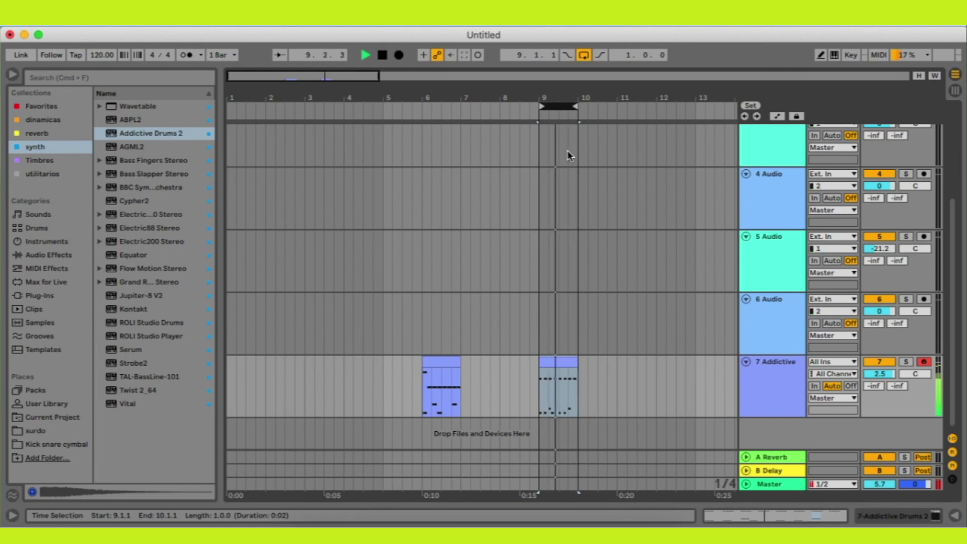
key(space)
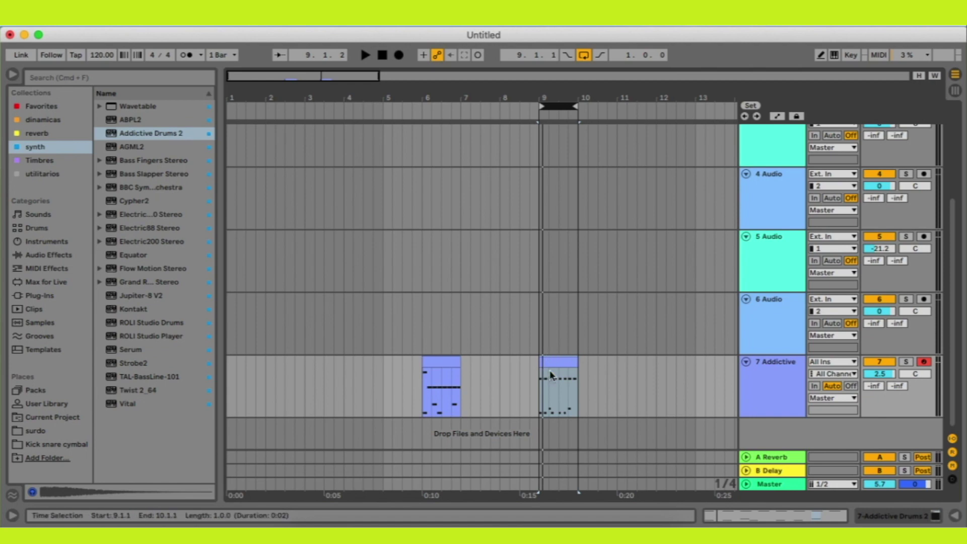
mouse_move(538, 97)
mouse_down()
mouse_move(539, 111)
mouse_move(550, 105)
mouse_up()
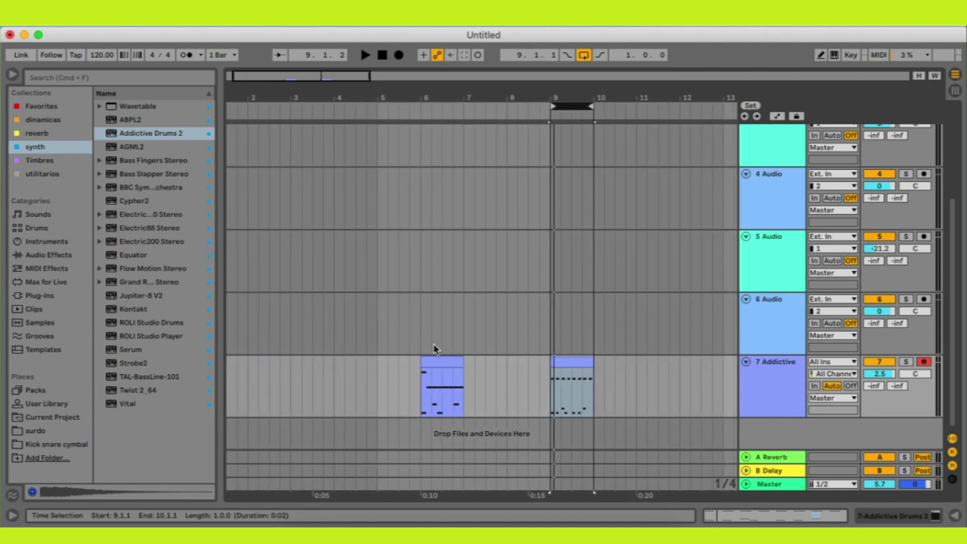
drag(475, 97, 435, 95)
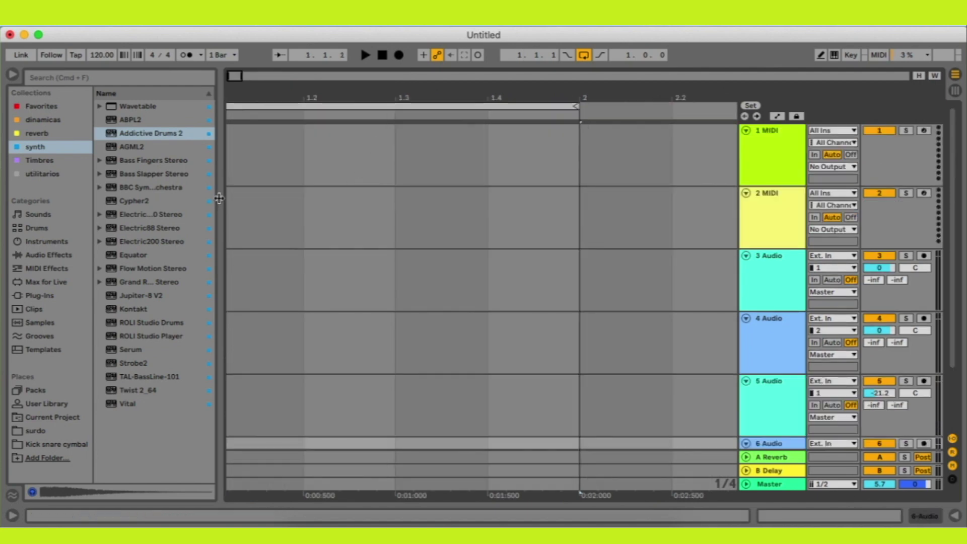
Browse the Timbres collection and the Samples category, previewing Kick pedrada.wav, and return to Timbres
click(46, 160)
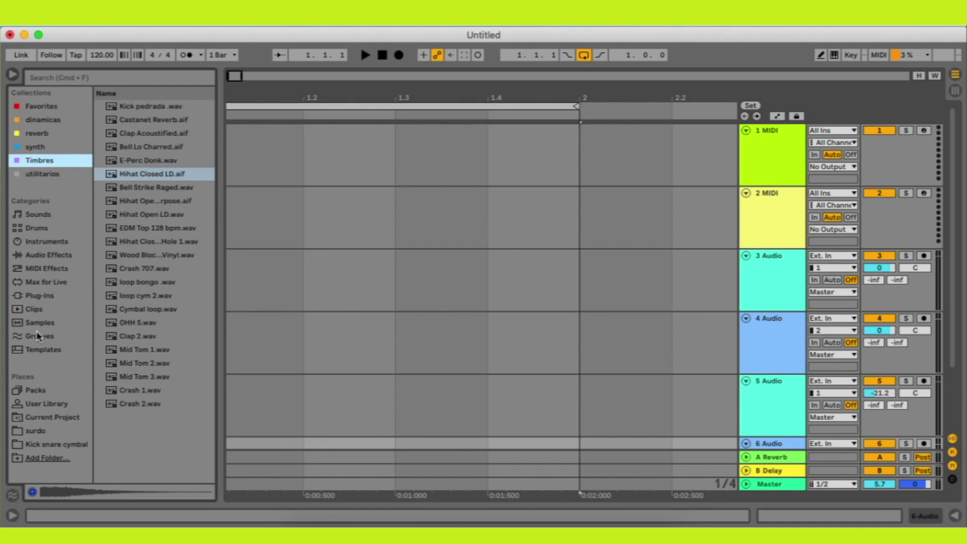
click(145, 107)
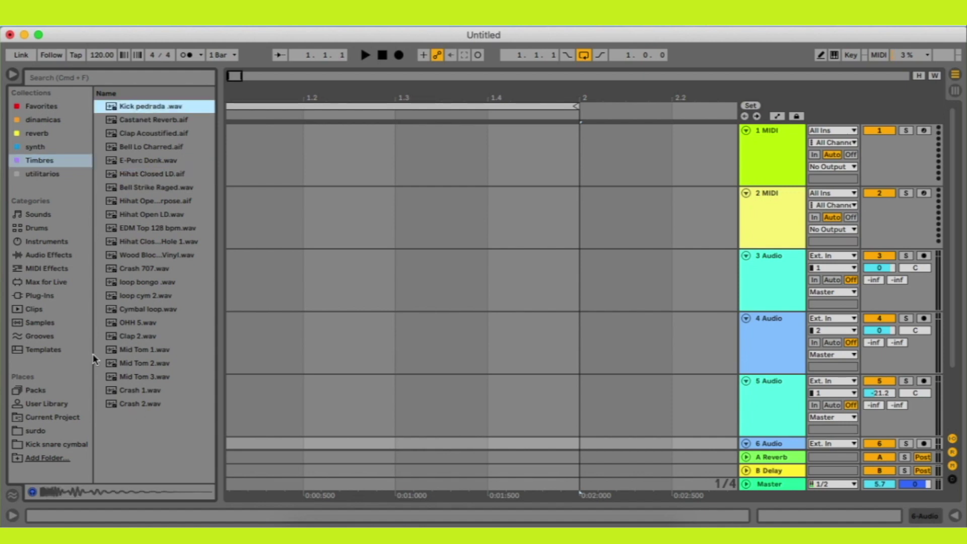
click(50, 323)
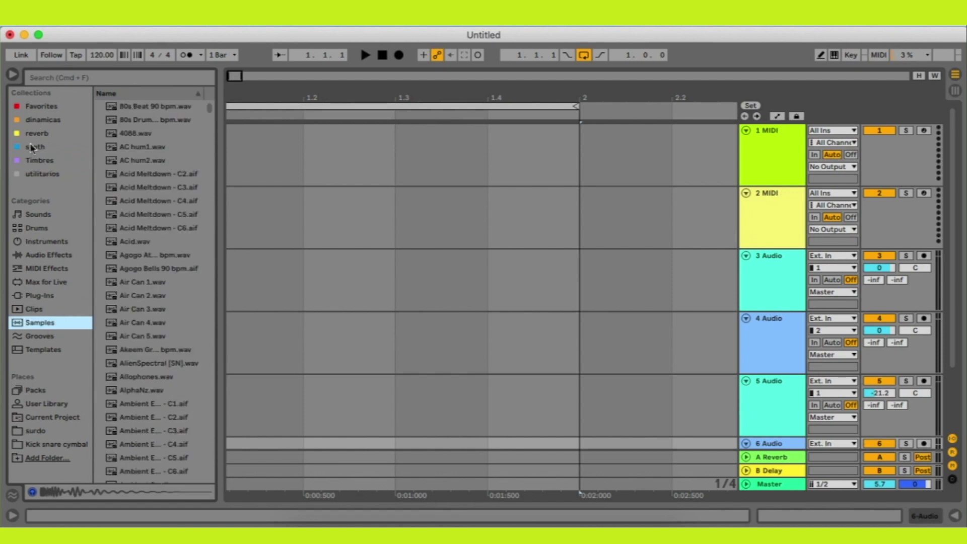
click(38, 161)
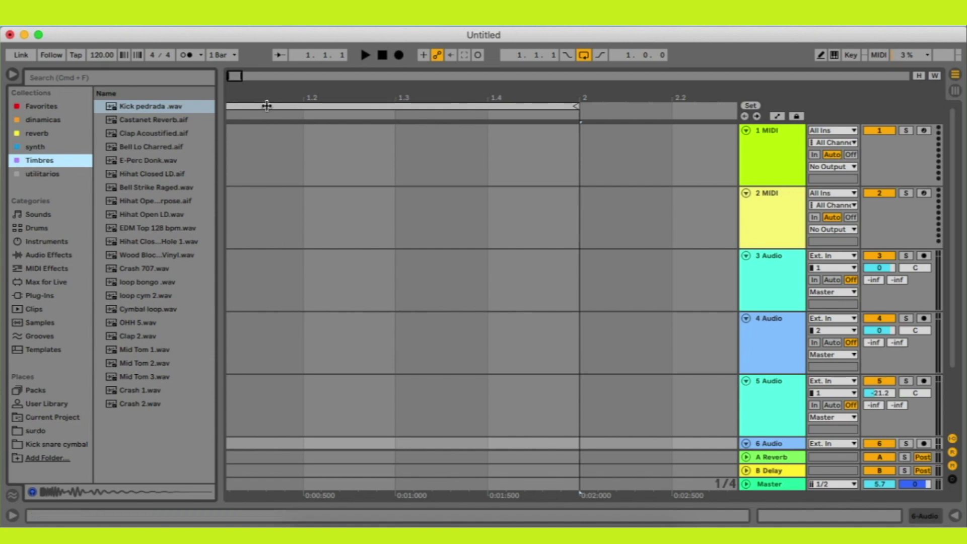
Delete the two MIDI tracks so that only the audio tracks remain in the arrangement
mouse_move(264, 98)
mouse_down()
mouse_move(299, 123)
mouse_move(270, 95)
mouse_up()
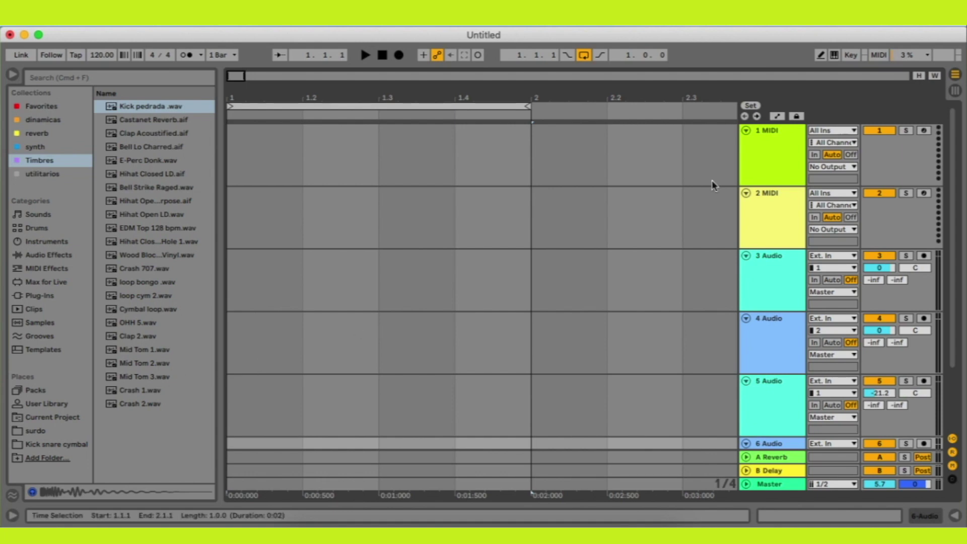
click(774, 143)
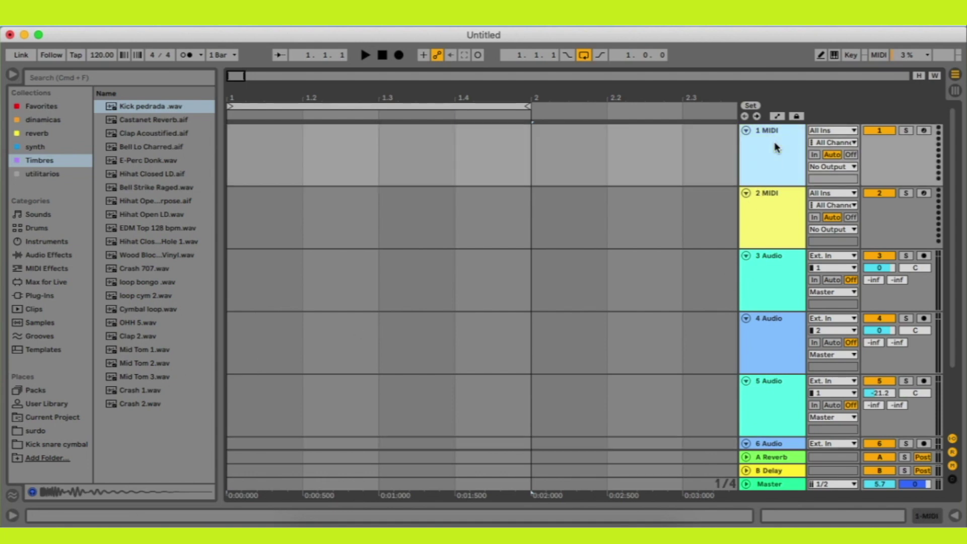
key(Delete)
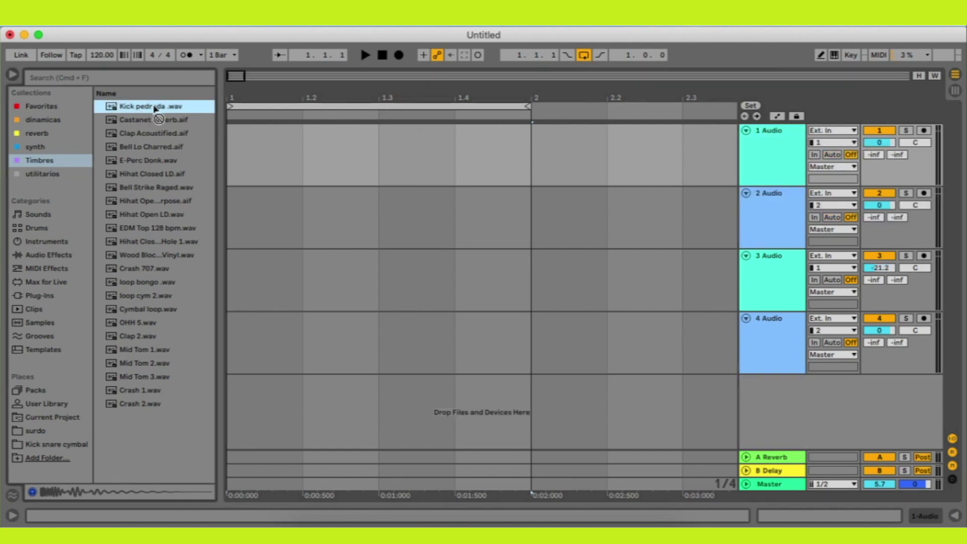
Place Kick pedrada.wav on the first audio track at 1.1 and 1.3, and Clap 2.wav on the second track at 1.3
drag(151, 106, 261, 152)
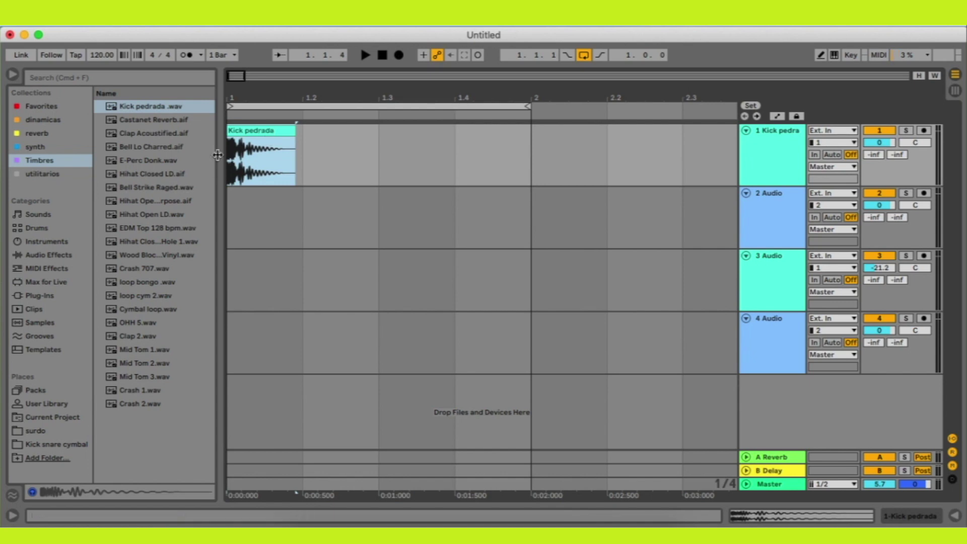
drag(144, 105, 406, 171)
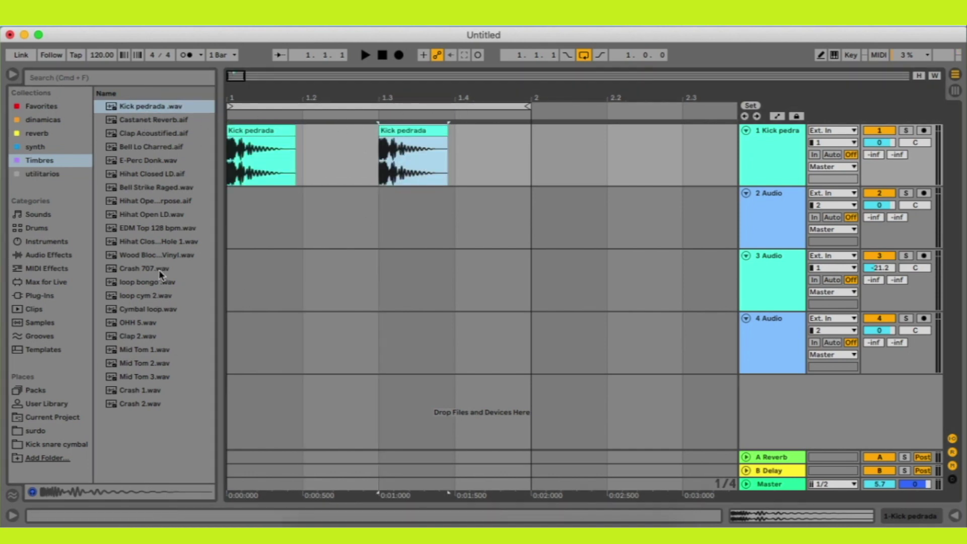
drag(138, 336, 315, 226)
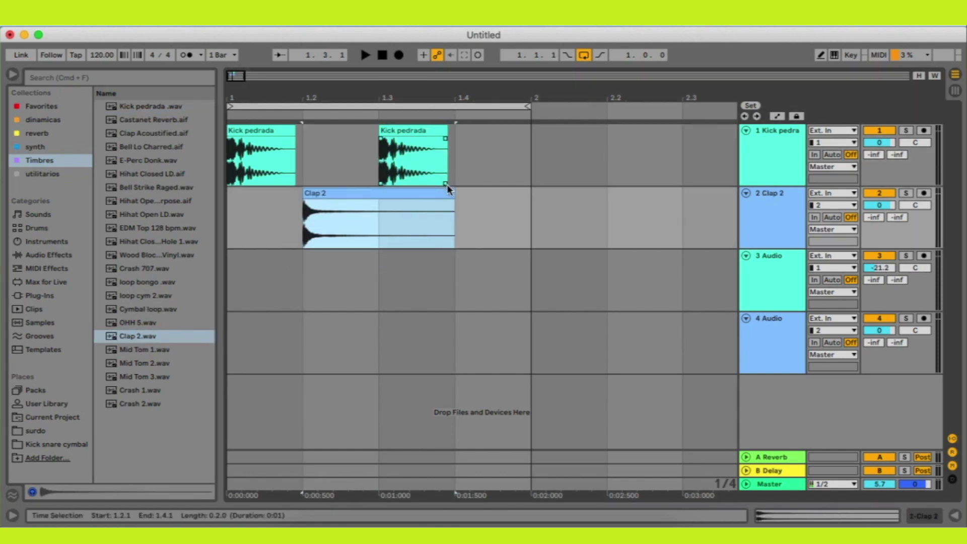
drag(339, 195, 431, 211)
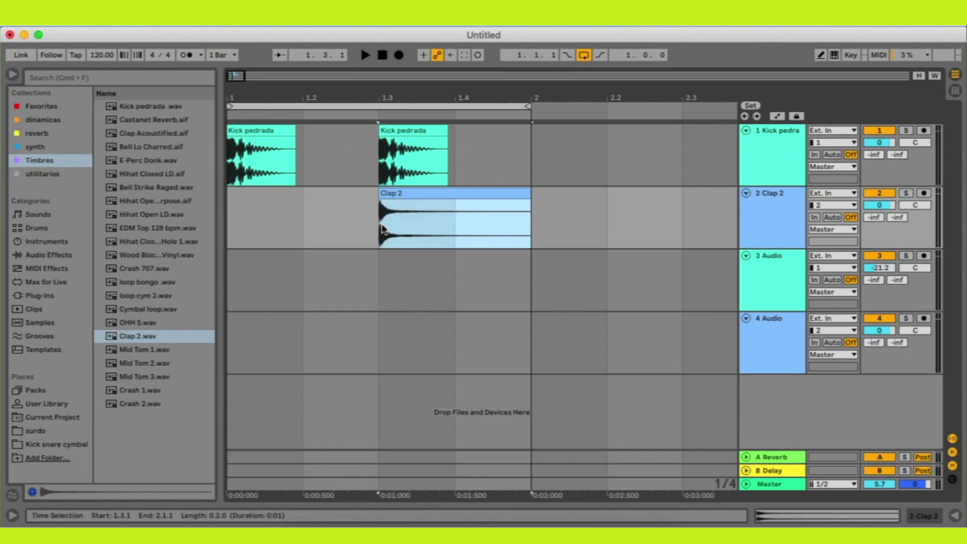
Place Hihat Closed LD.aif on the third track at 1.2 and 1.4, and add Kick pedrada.wav at the same beats on the first track
click(144, 181)
drag(145, 180, 317, 277)
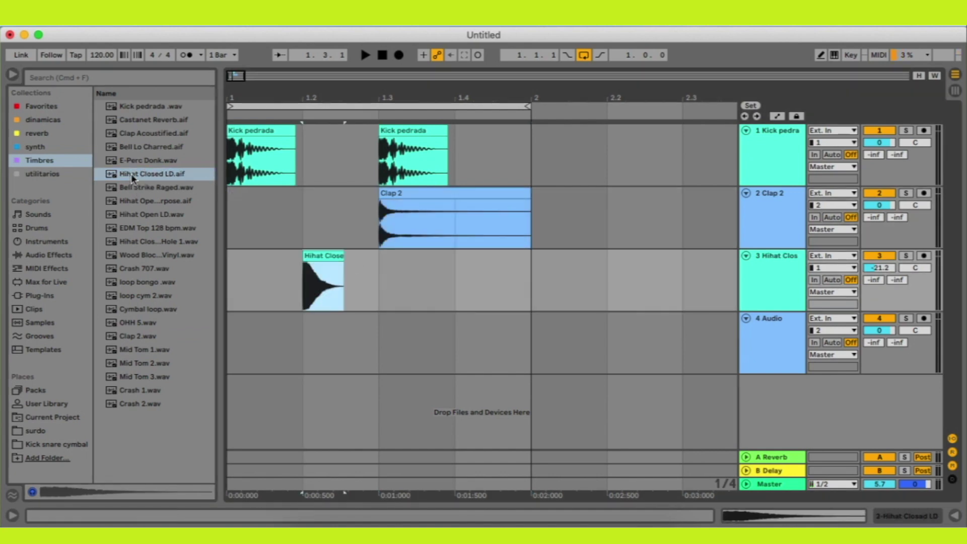
drag(133, 178, 482, 258)
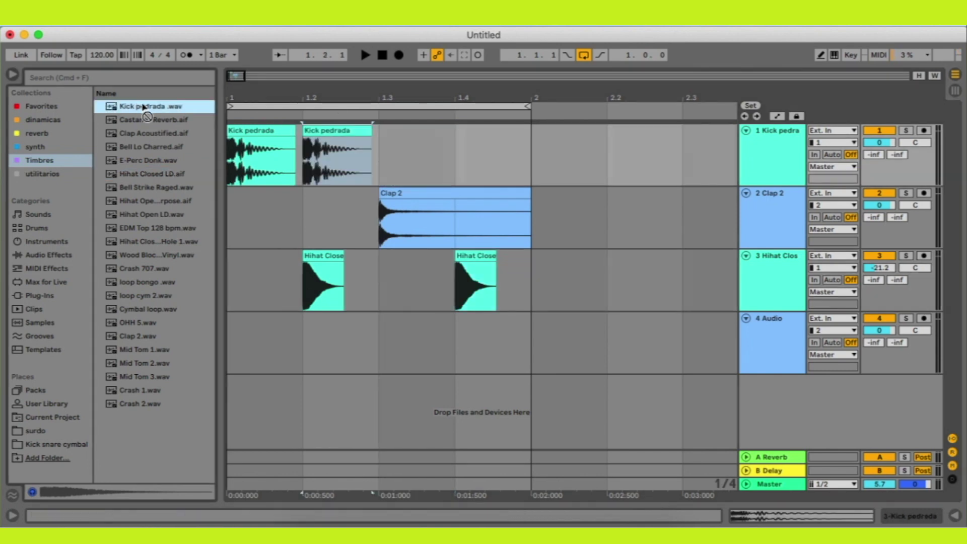
drag(142, 106, 403, 142)
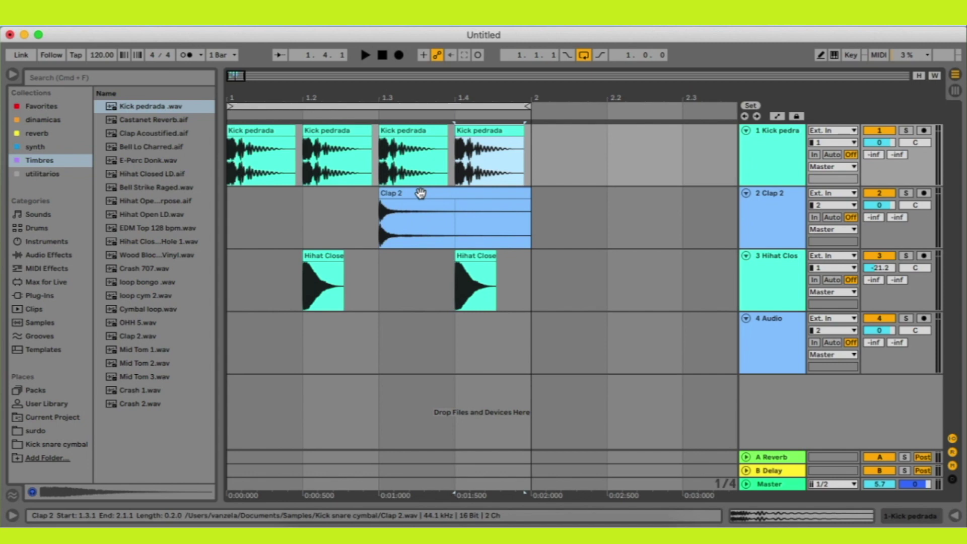
Move the clap to 1.2, shorten it to one beat, and add a second one-beat Clap 2 clip at 1.4
drag(420, 193, 372, 199)
drag(455, 195, 382, 206)
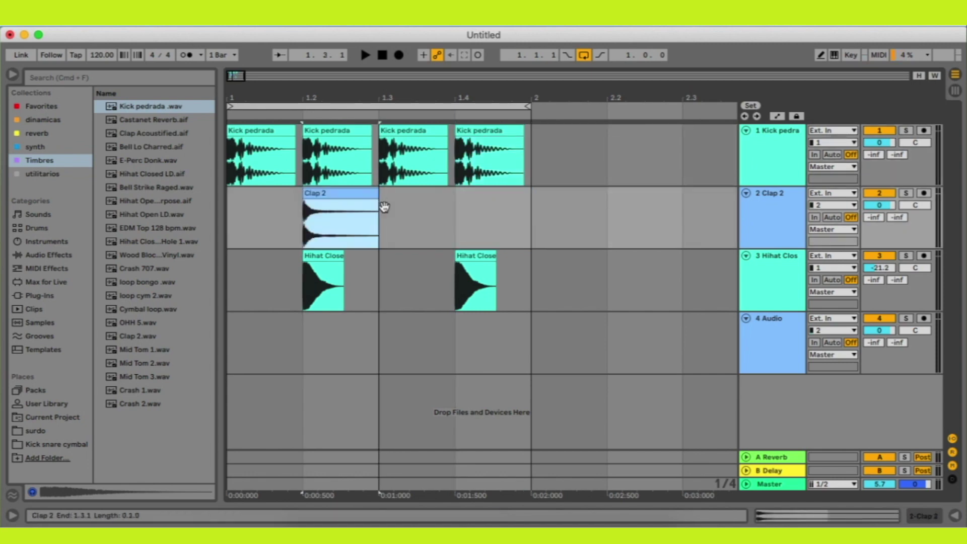
click(335, 211)
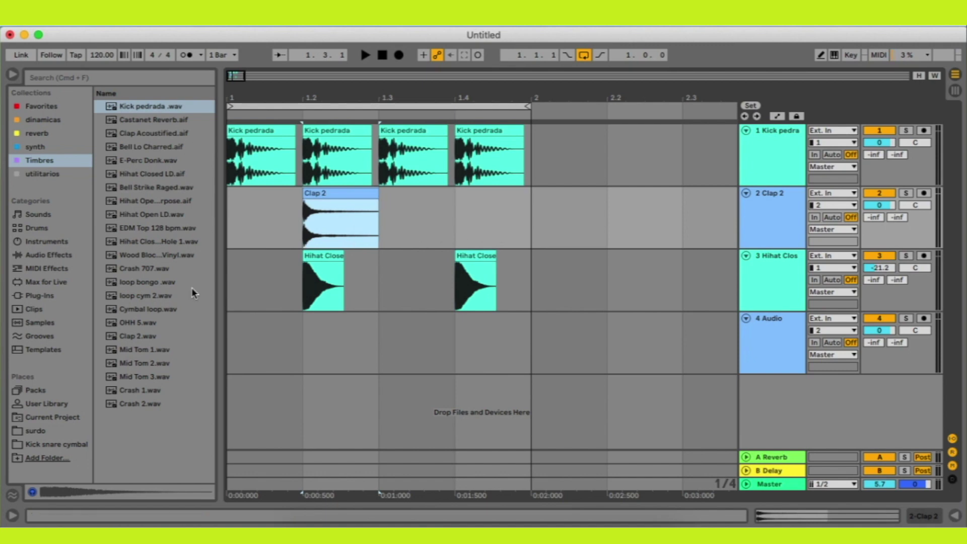
click(327, 129)
drag(124, 336, 530, 194)
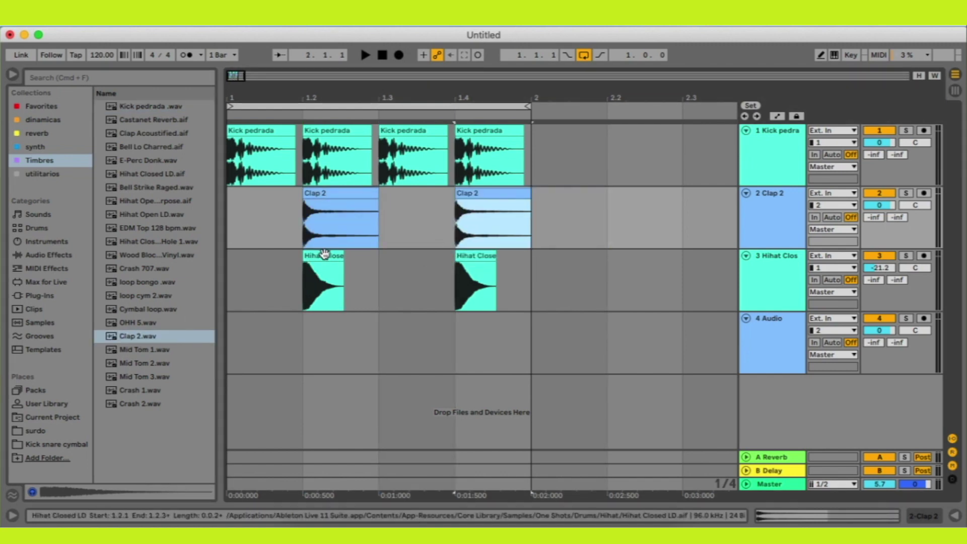
Set the grid to 1/8 and arrange four eighth-note Hihat Closed LD clips at 1.1.3, 1.2.3, 1.3.3 and 1.4.3 on the third track
right_click(260, 275)
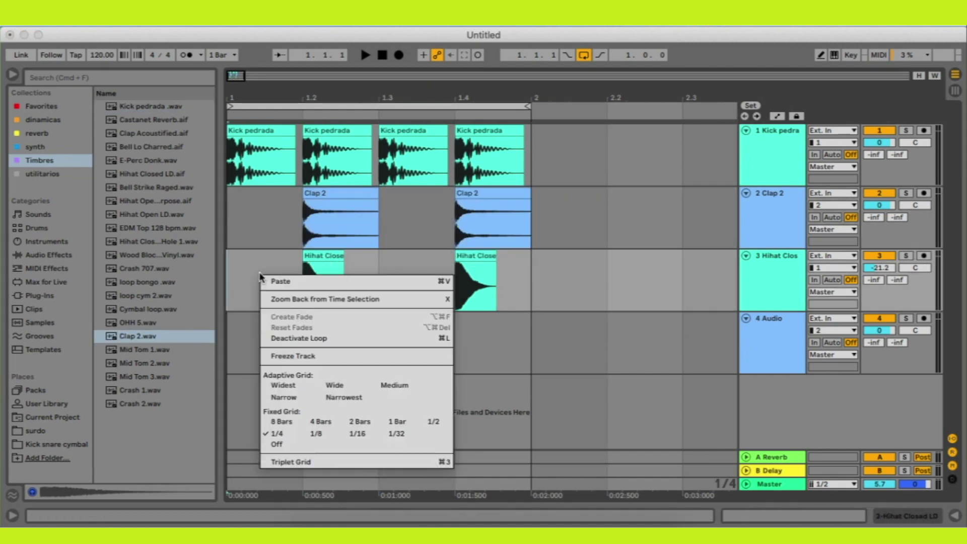
click(315, 435)
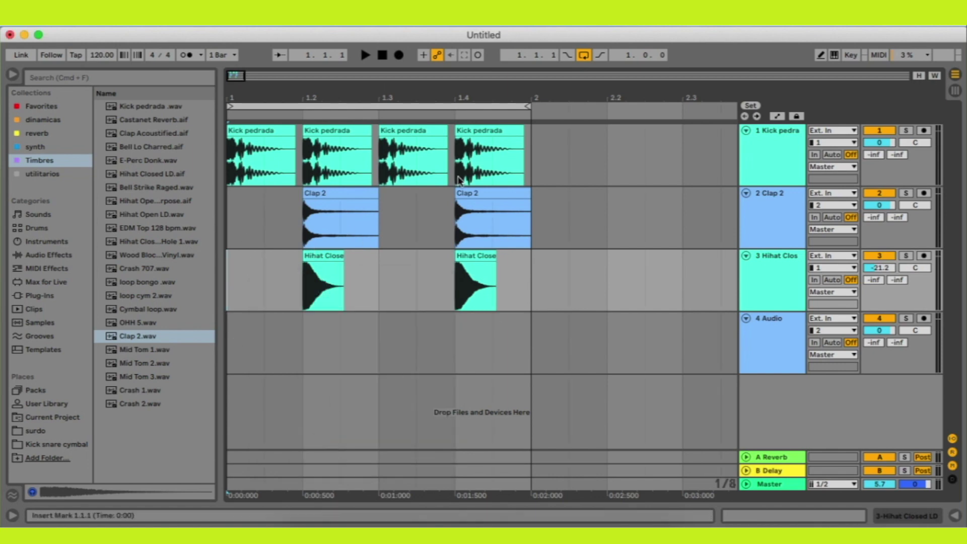
drag(330, 259, 303, 258)
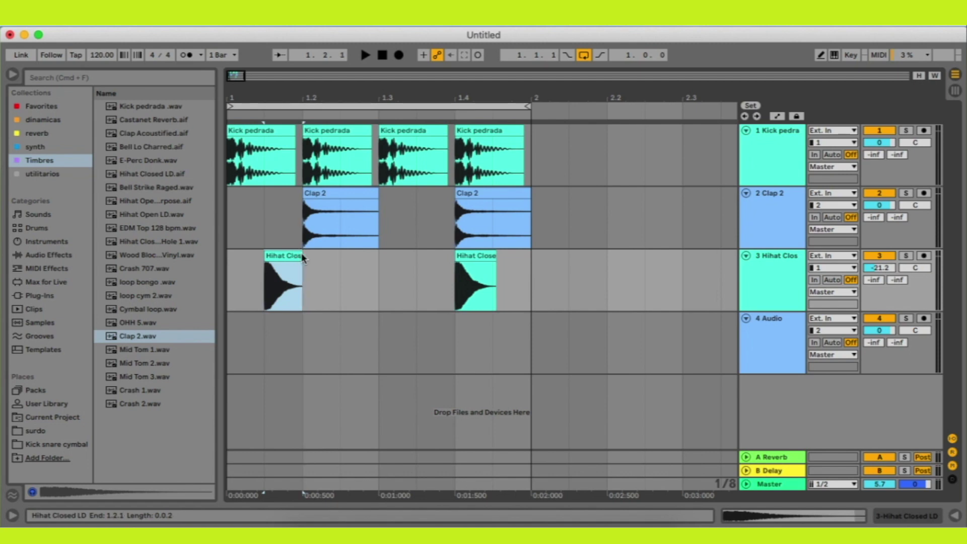
drag(475, 256, 361, 256)
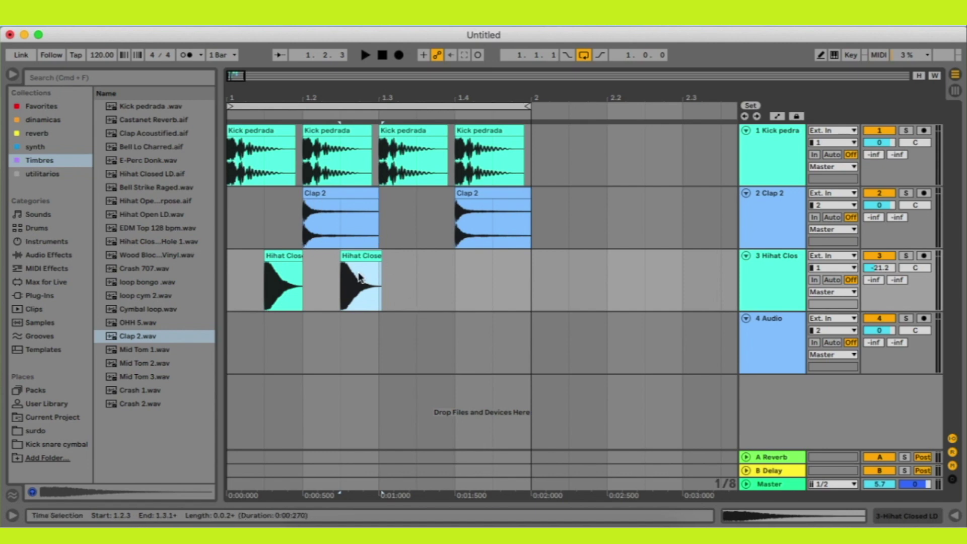
drag(380, 255, 373, 254)
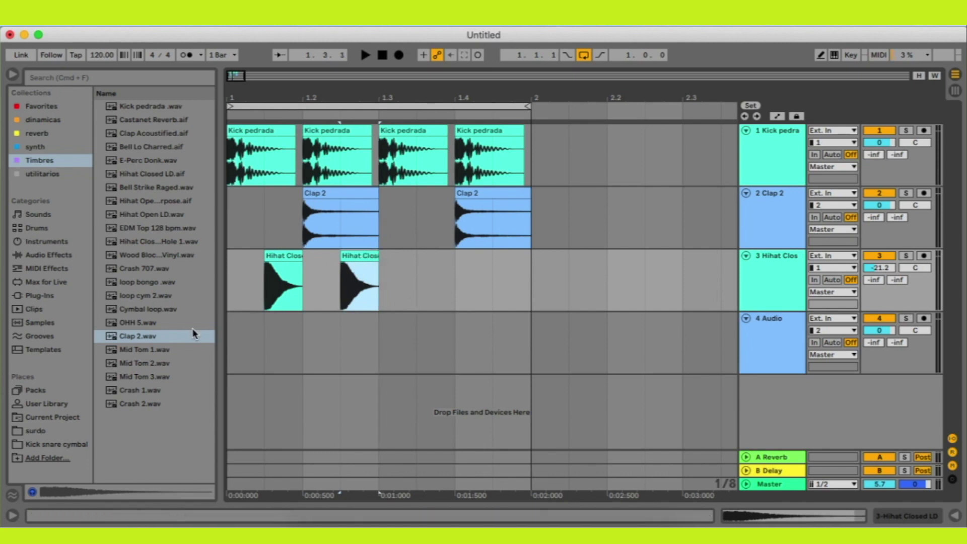
drag(441, 256, 515, 259)
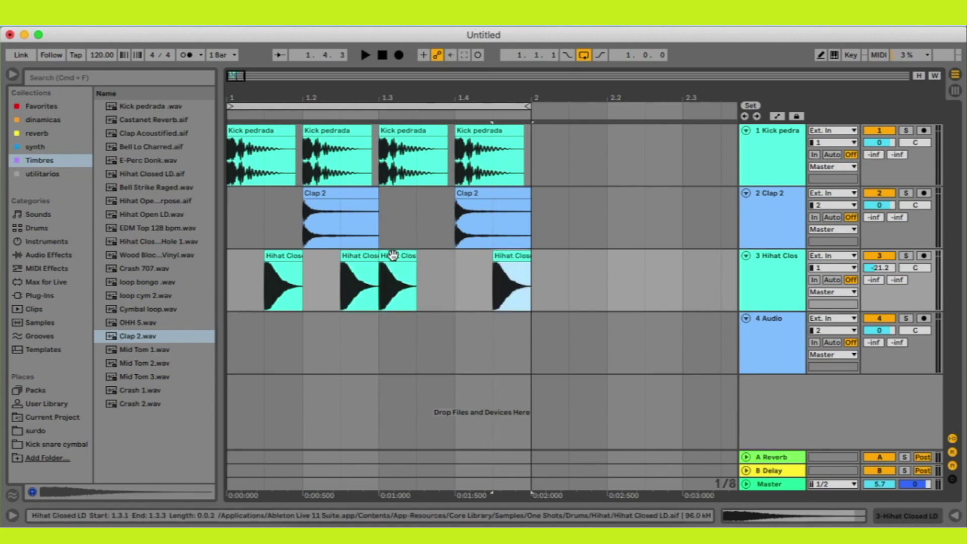
drag(392, 256, 431, 282)
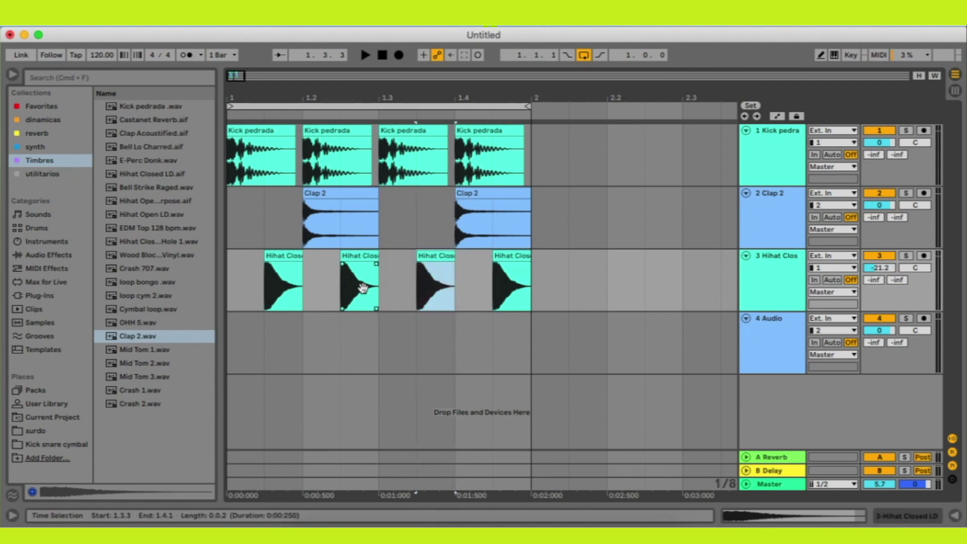
Play the looped bar and lower the kick track's volume to -9.7 dB and the clap track's to -7.5 dB
key(space)
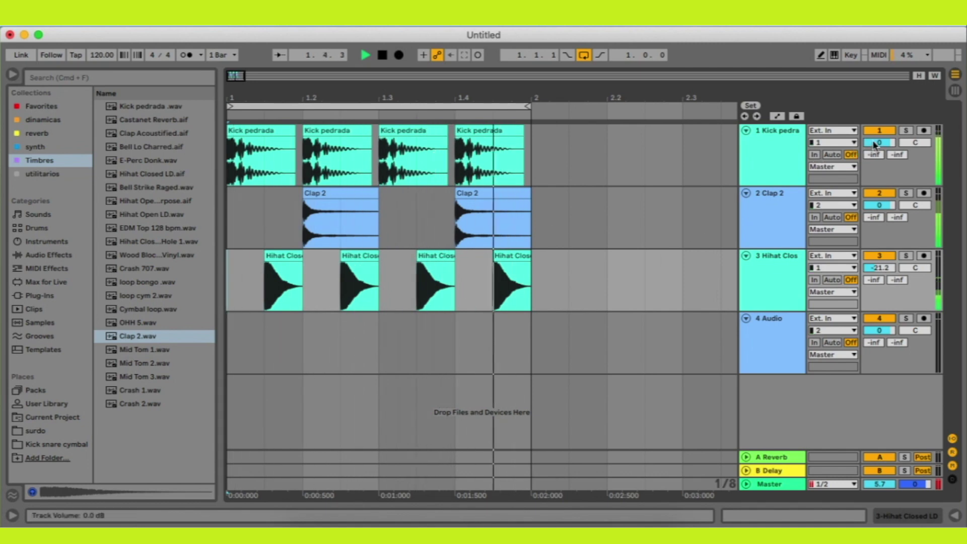
key(super+shift+z)
key(super+shift+z)
key(super+shift+z)
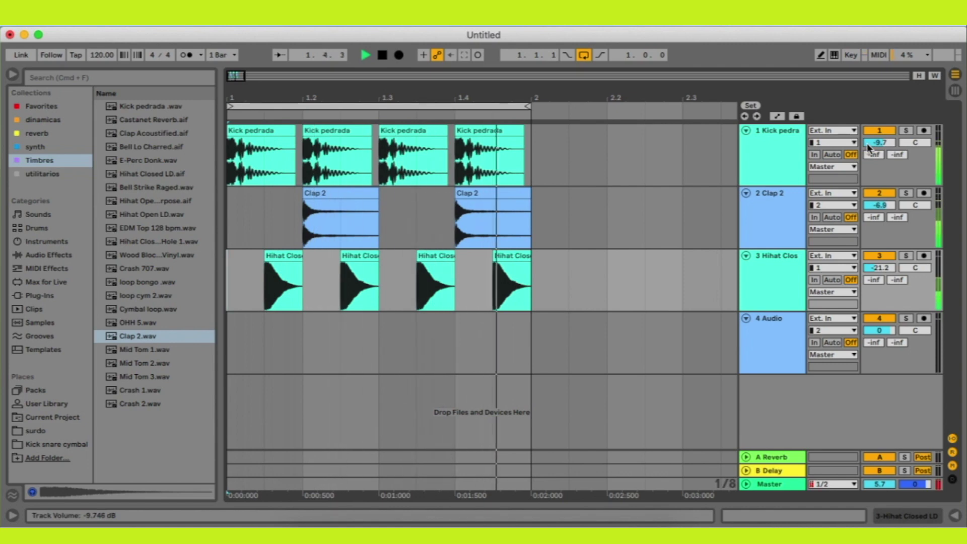
mouse_move(367, 215)
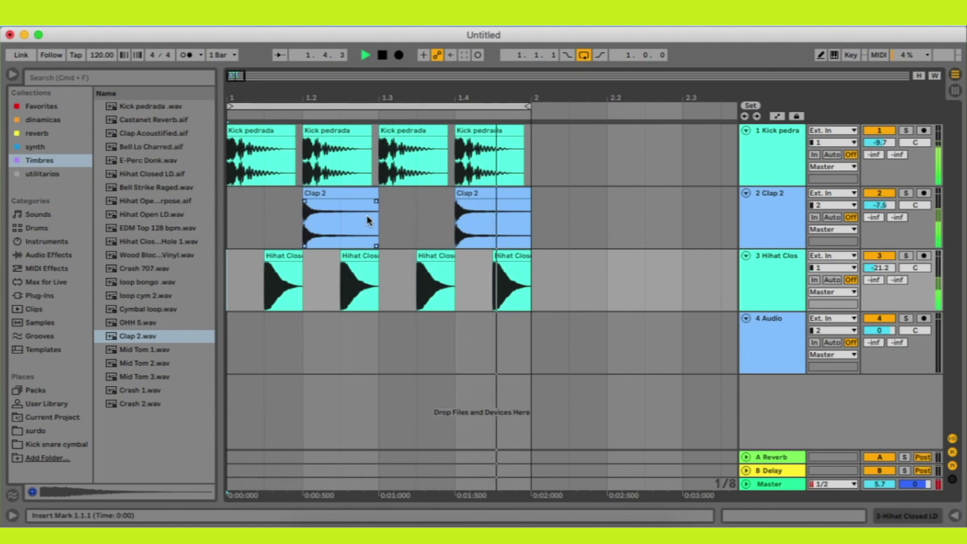